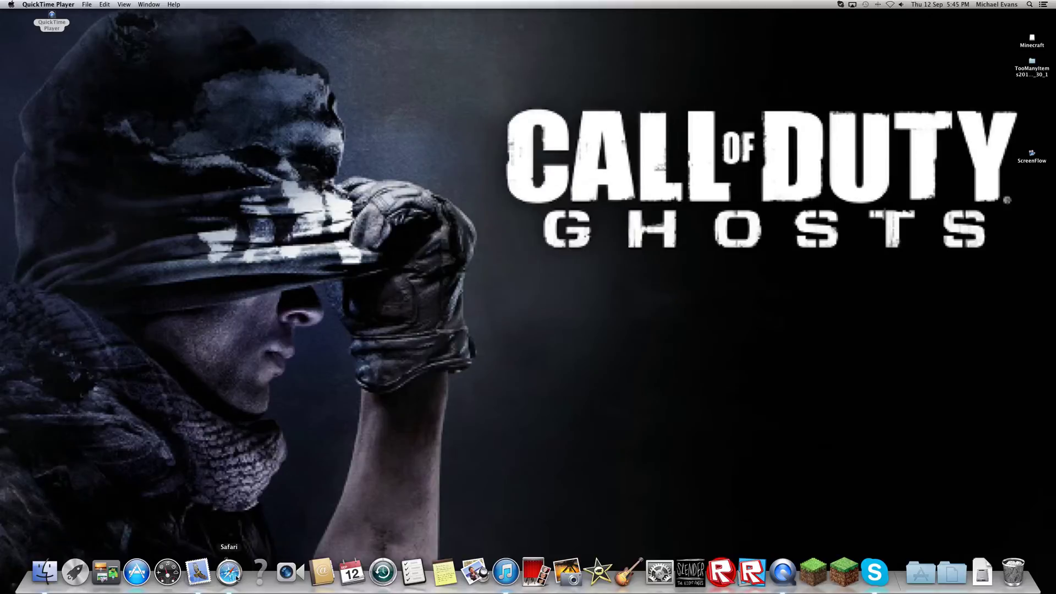
Launch Safari, centre its window on the desktop, and start typing 'planet' as the address.
left_click(236, 576)
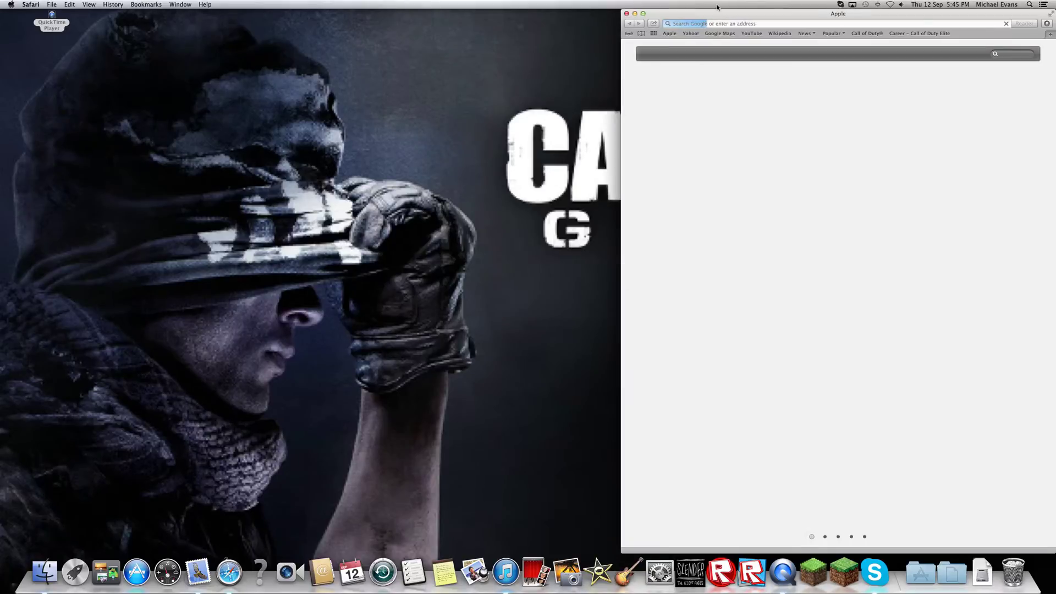
left_click_drag(755, 13, 435, 13)
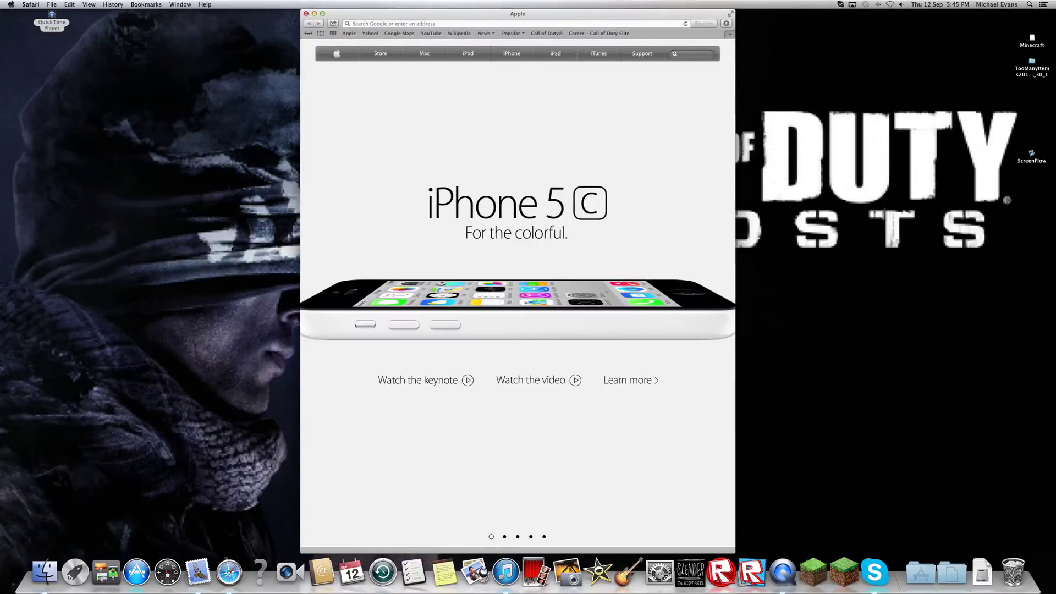
left_click(409, 25)
type("plane")
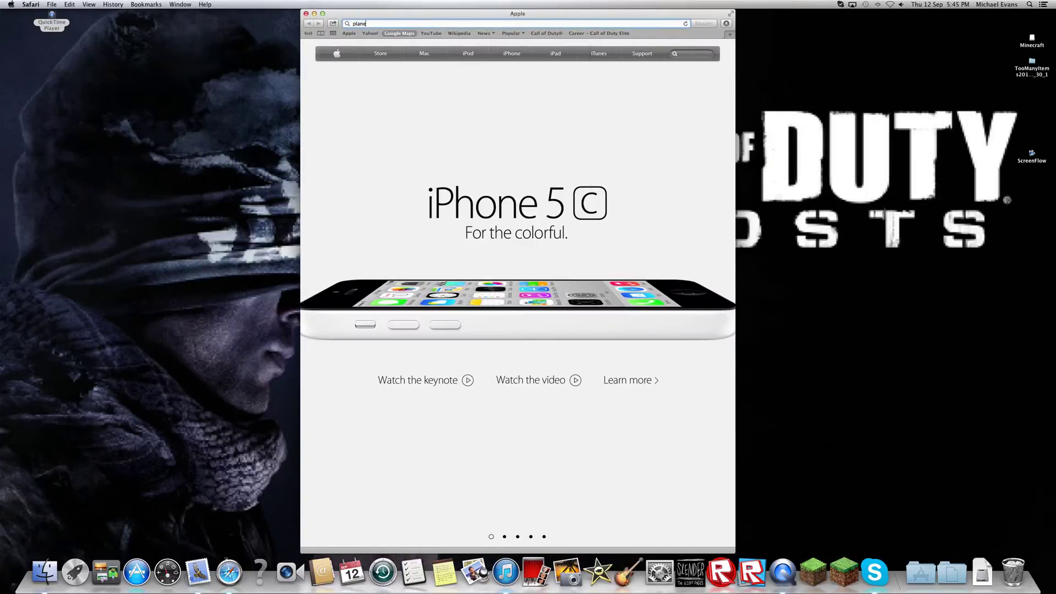
type("tminecraft.com")
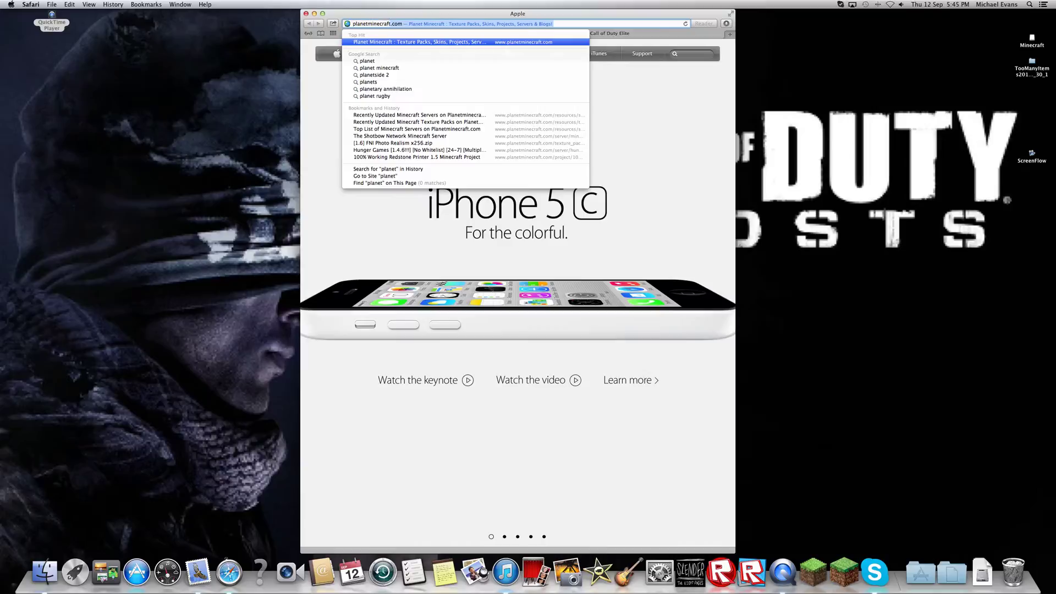
Load planetminecraft.com and open the Life ZC Craft Packs (1.6.2) X250R page from Texture Packs.
key("Return")
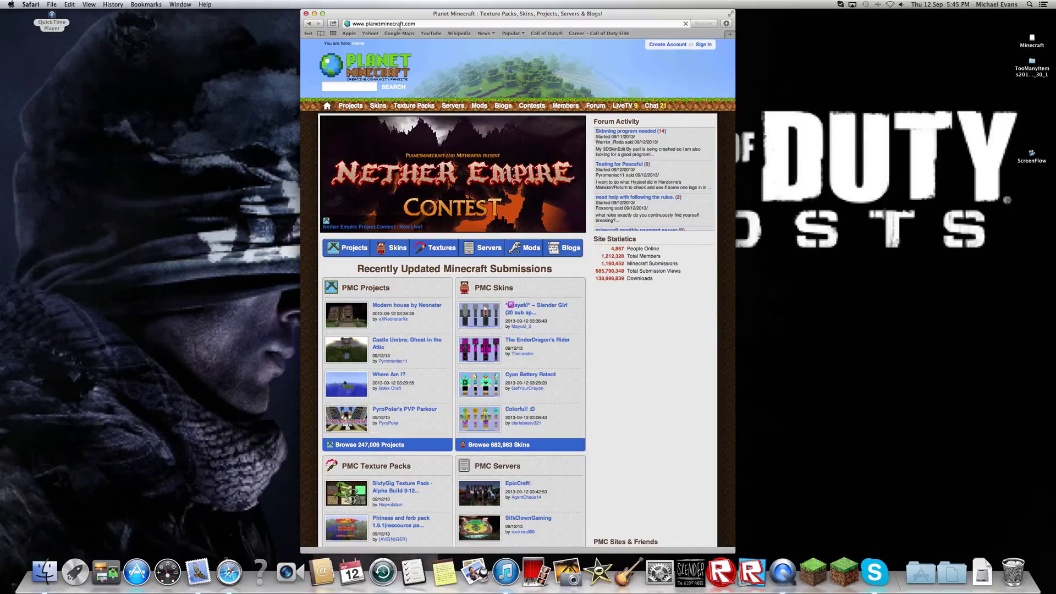
left_click(420, 106)
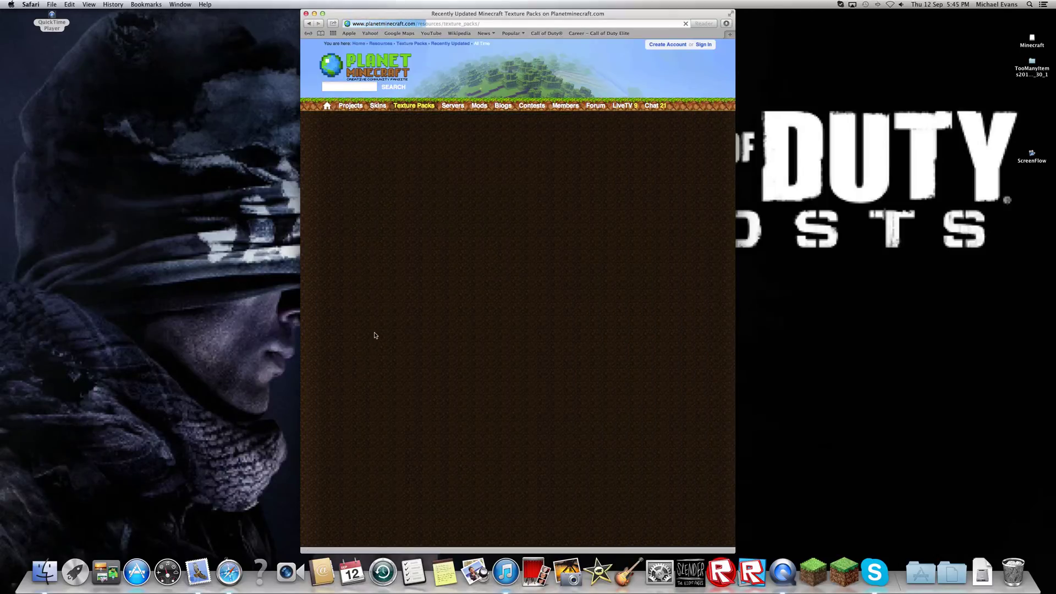
scroll(397, 357, "down", 1)
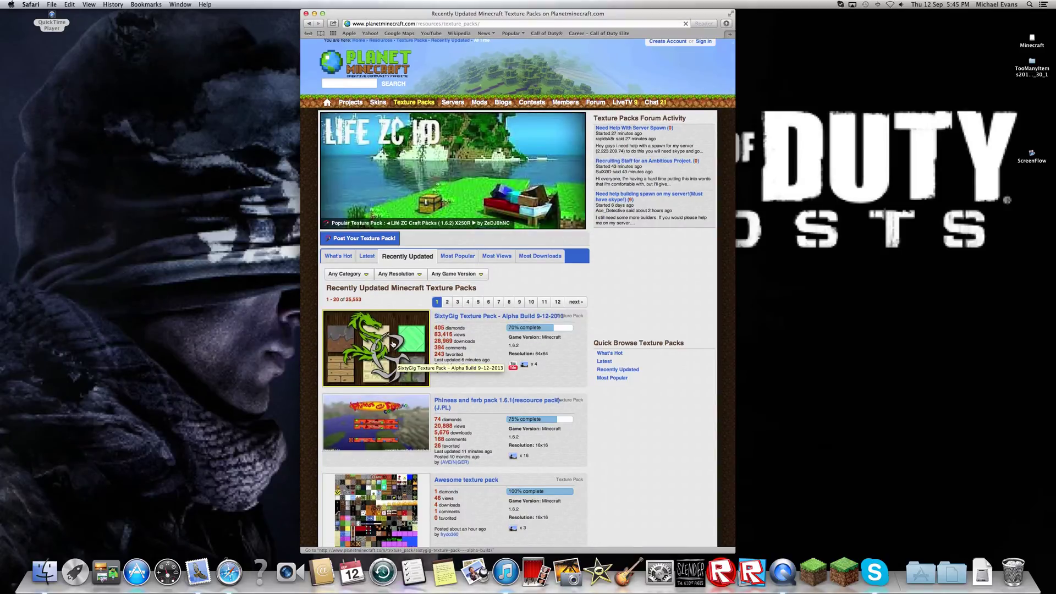
left_click(425, 192)
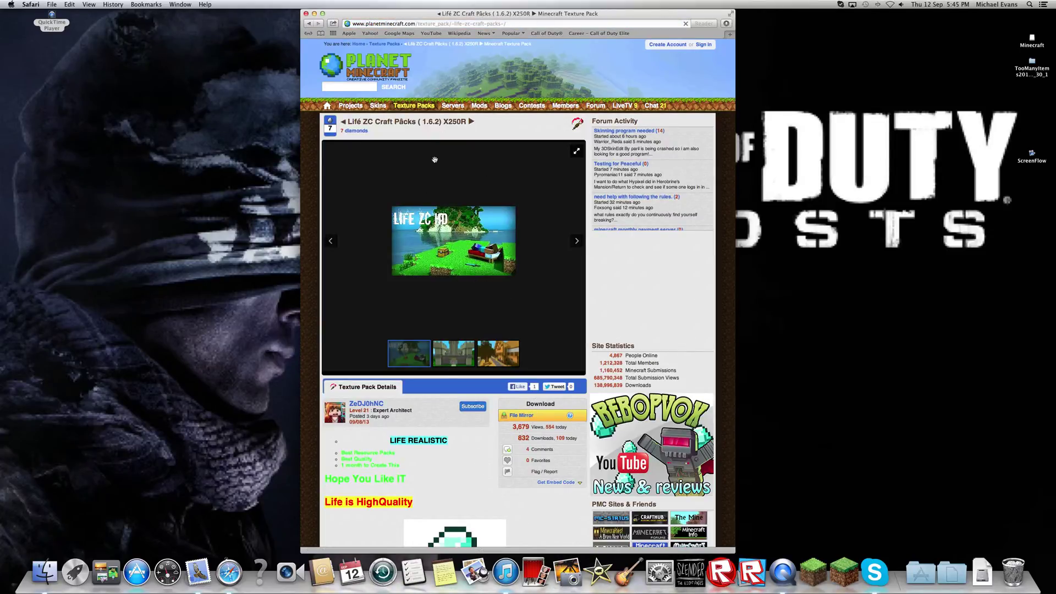
Download 'LIFE 128x (Vers. 70).zip' (36.20 MB) through the MediaFire mirror, then close that window.
left_click(526, 419)
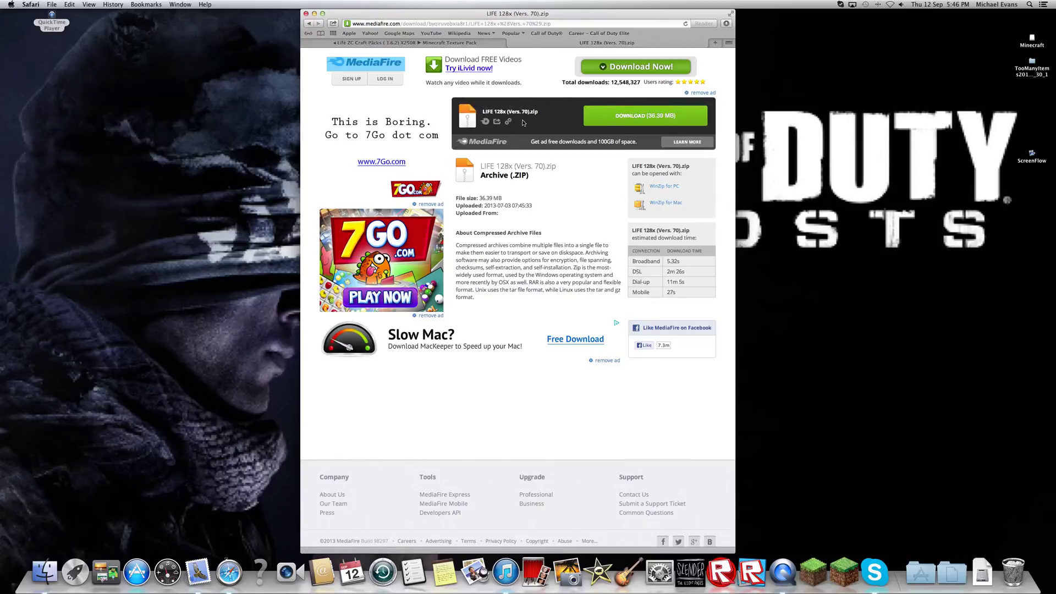
left_click(613, 117)
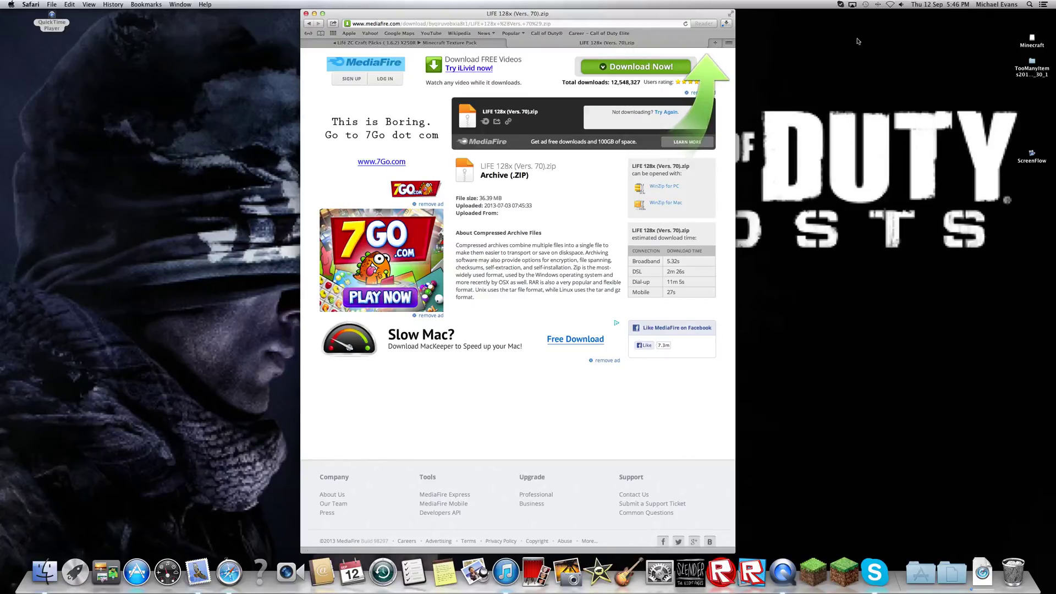
left_click(306, 15)
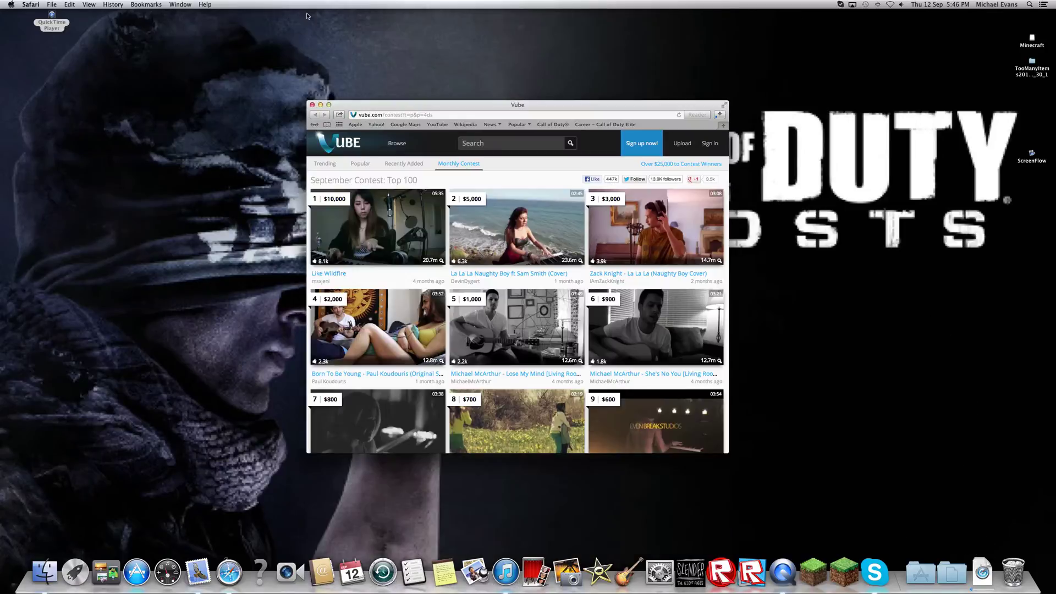
Close the leftover Vube page and launch Minecraft 1.6.2 from the launcher's Mods profile.
left_click(311, 104)
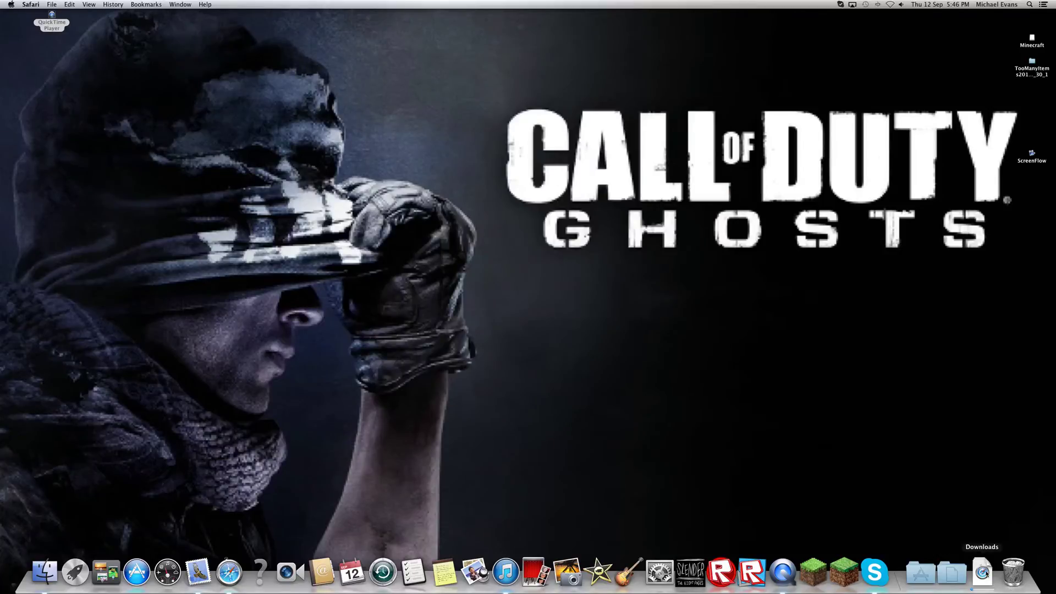
left_click(846, 588)
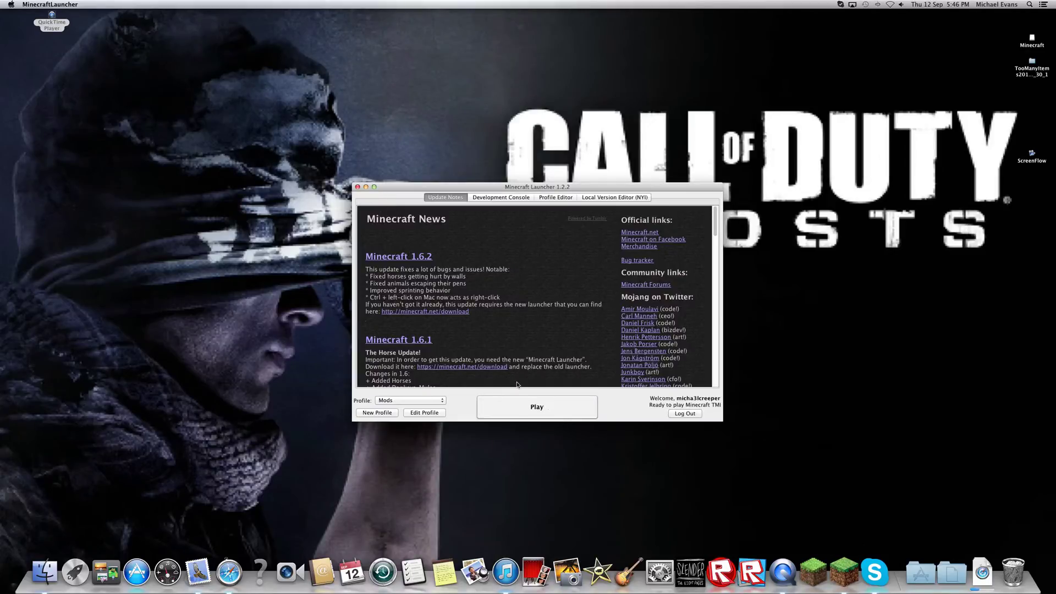
left_click(544, 405)
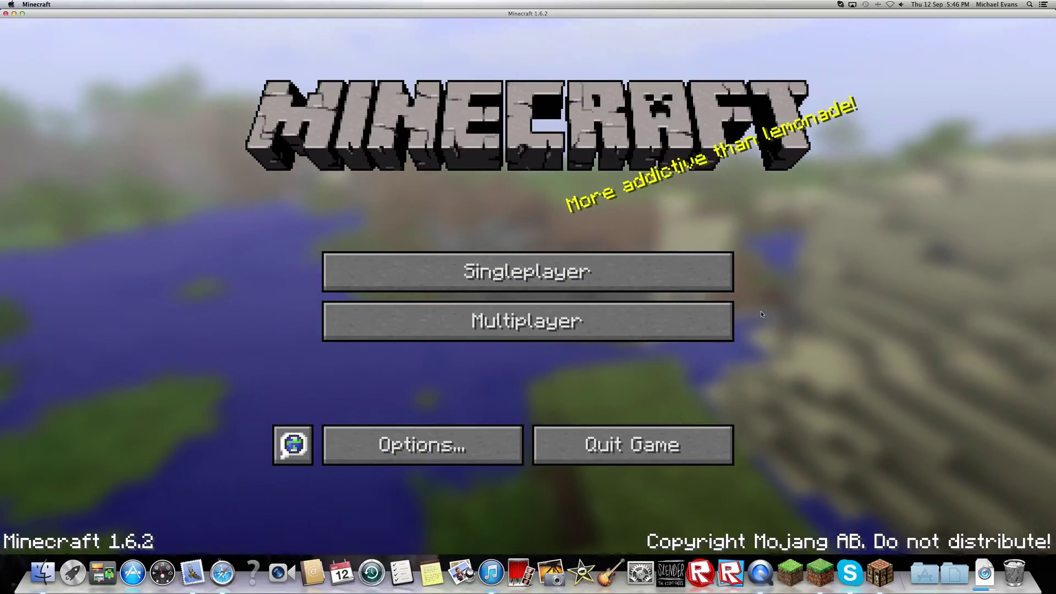
Go to Options > Resource Packs and review the Default and four installed packs.
left_click(419, 447)
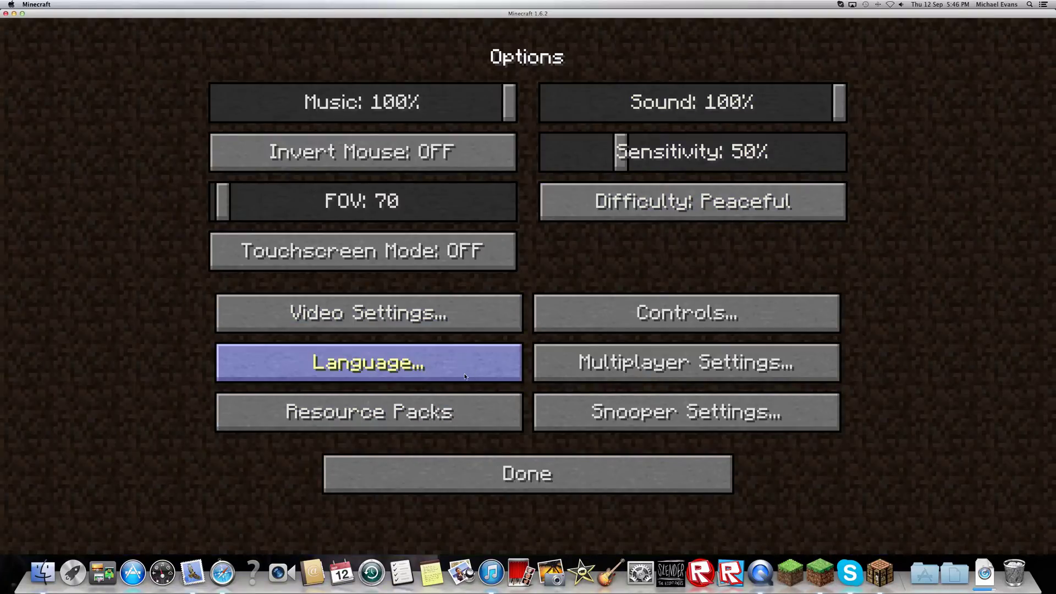
left_click(464, 405)
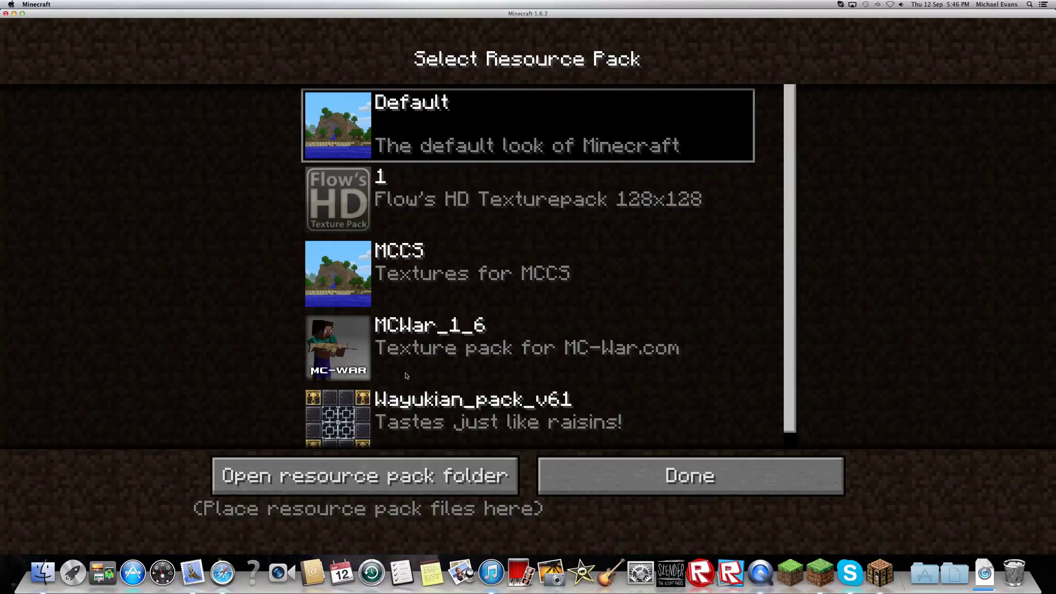
scroll(394, 334, "down", 1)
scroll(392, 312, "up", 1)
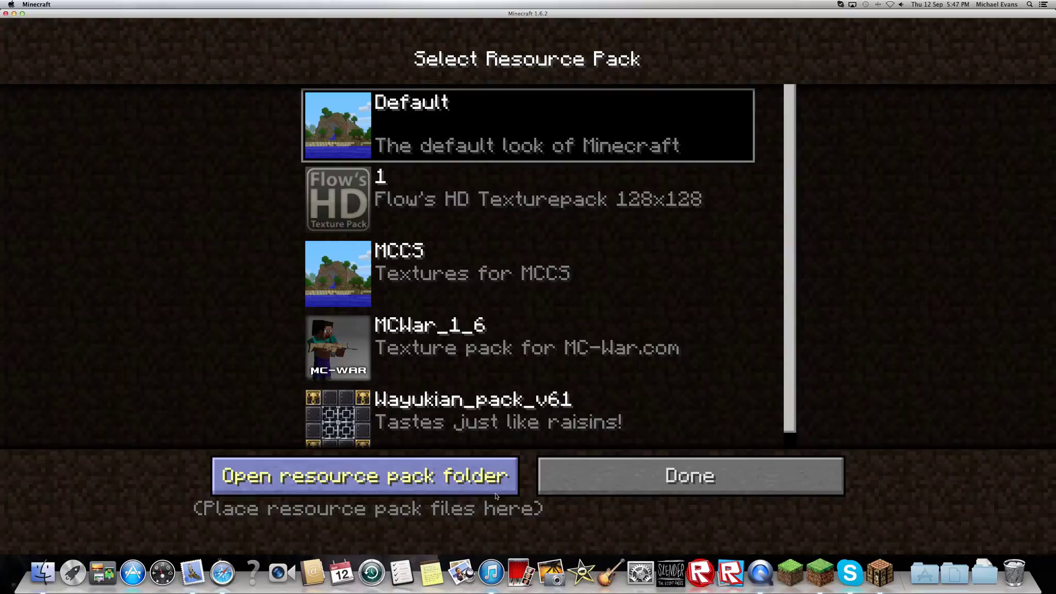
Open the resourcepacks folder in Finder and try the list, column, Cover Flow and icon views.
left_click(361, 484)
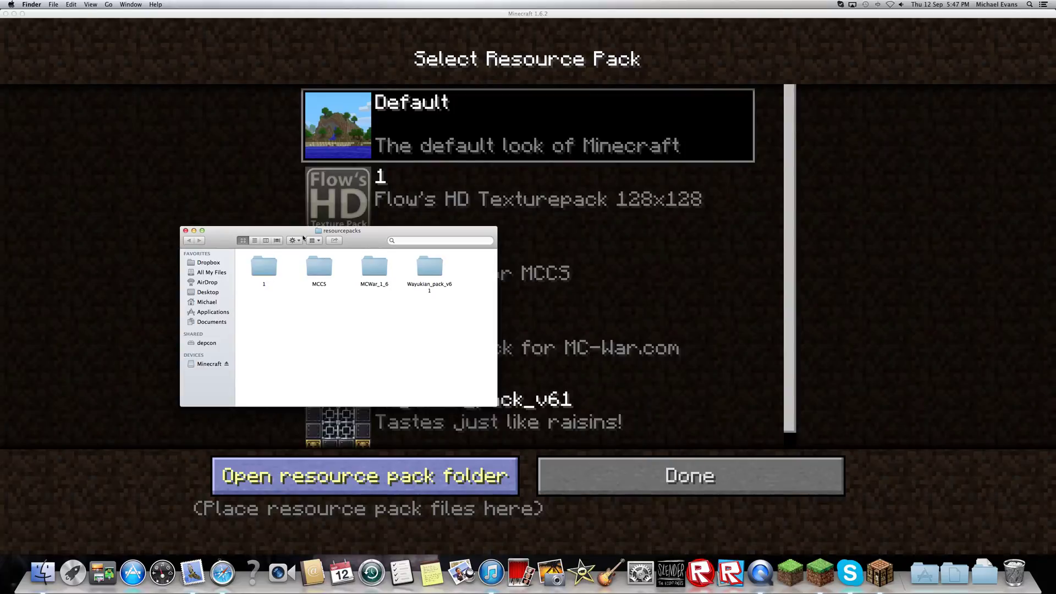
left_click(254, 241)
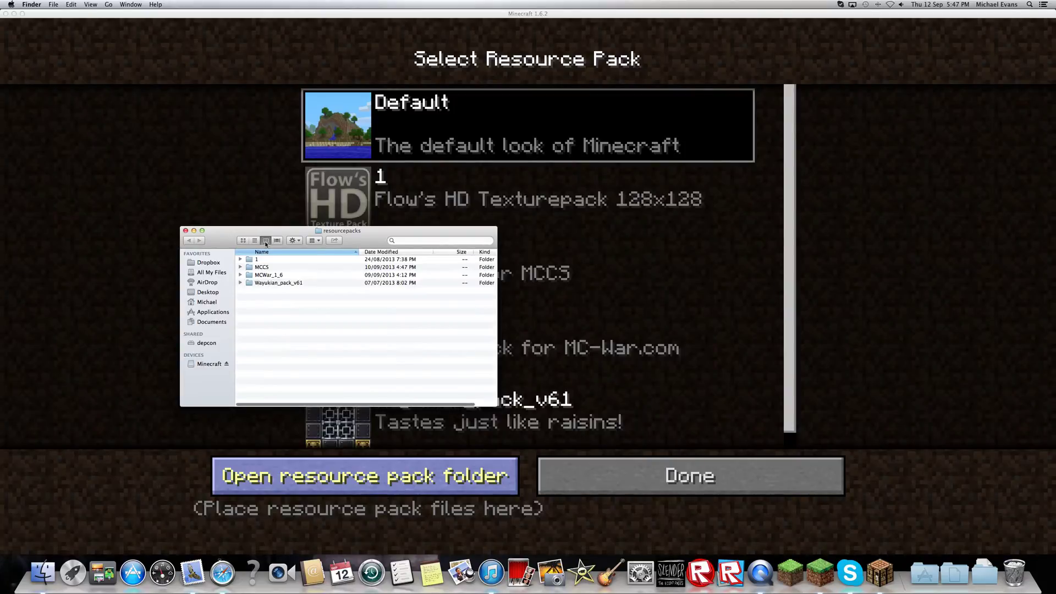
left_click(266, 240)
left_click(277, 240)
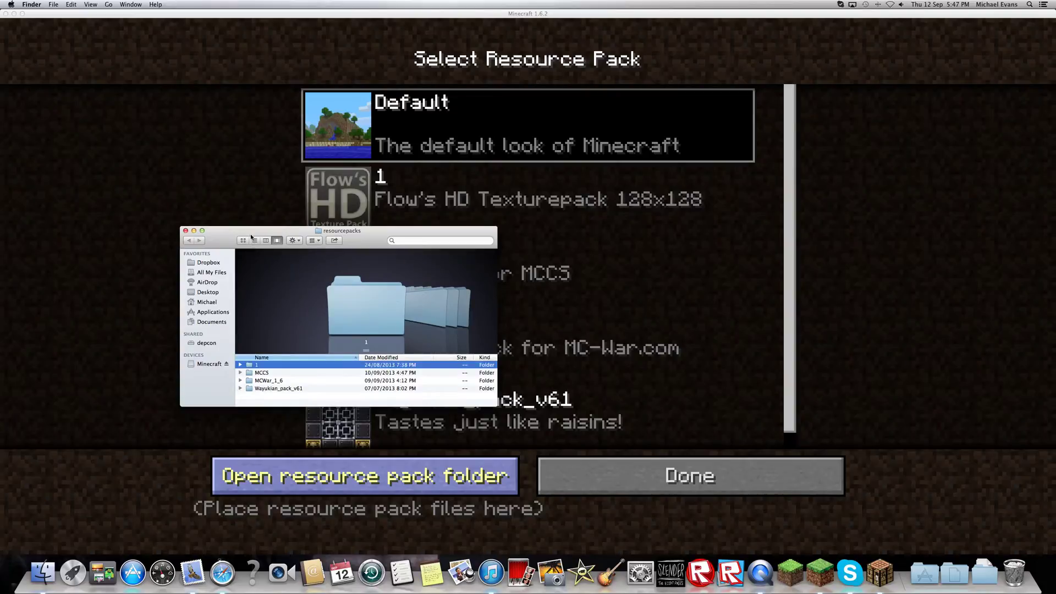
left_click(244, 241)
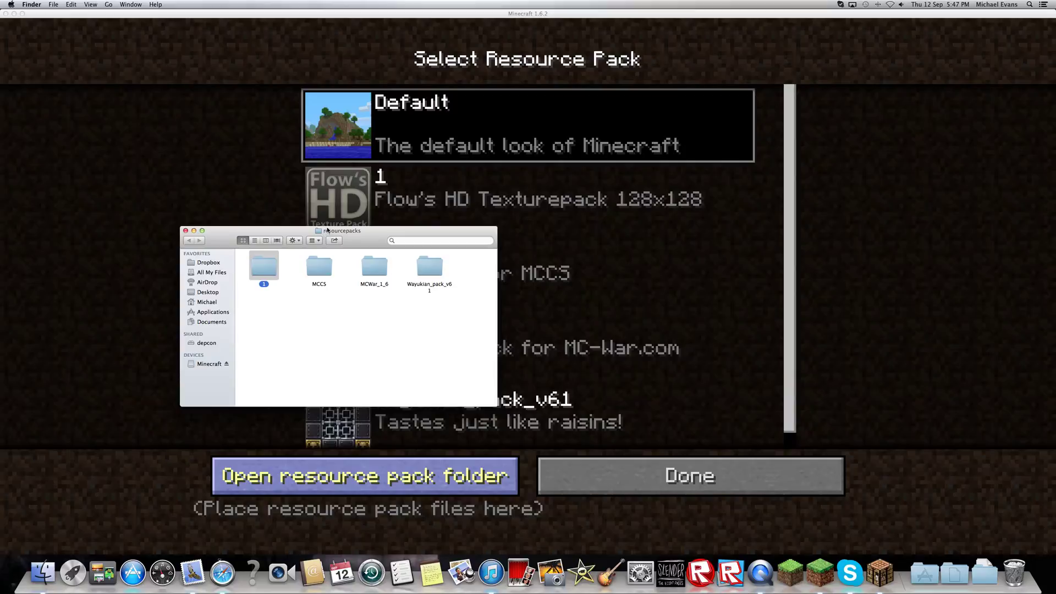
Inspect pack folder '1' and its assets folder, then return to the resourcepacks listing.
left_click(266, 241)
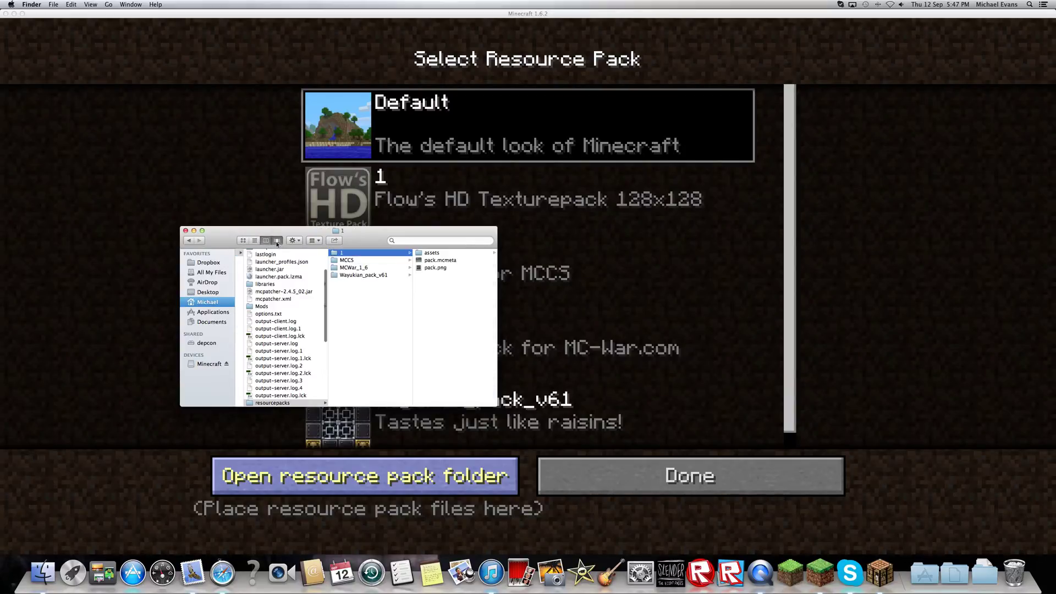
left_click(277, 240)
left_click(254, 240)
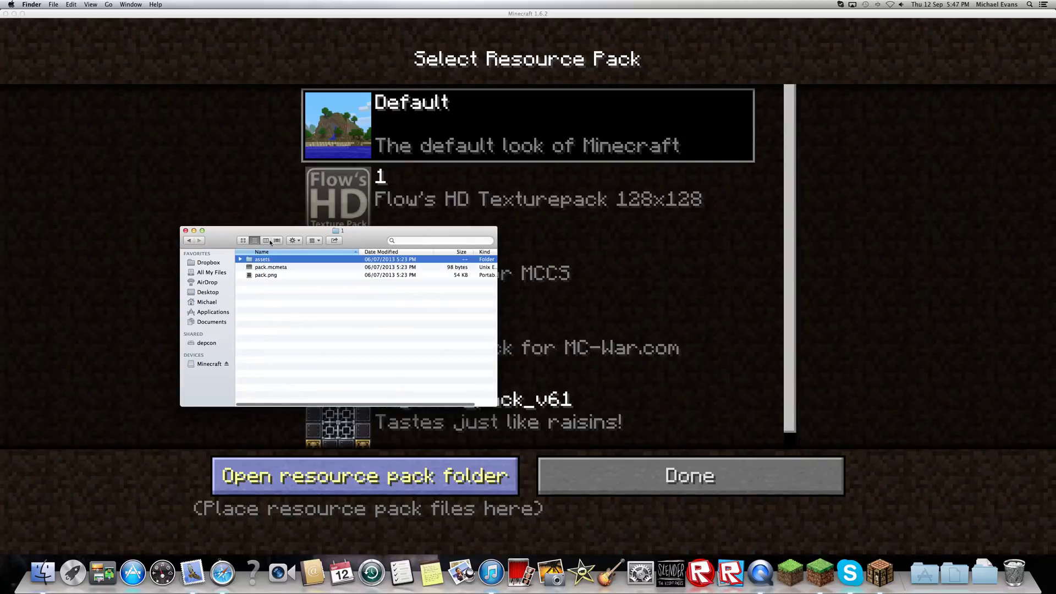
left_click(266, 241)
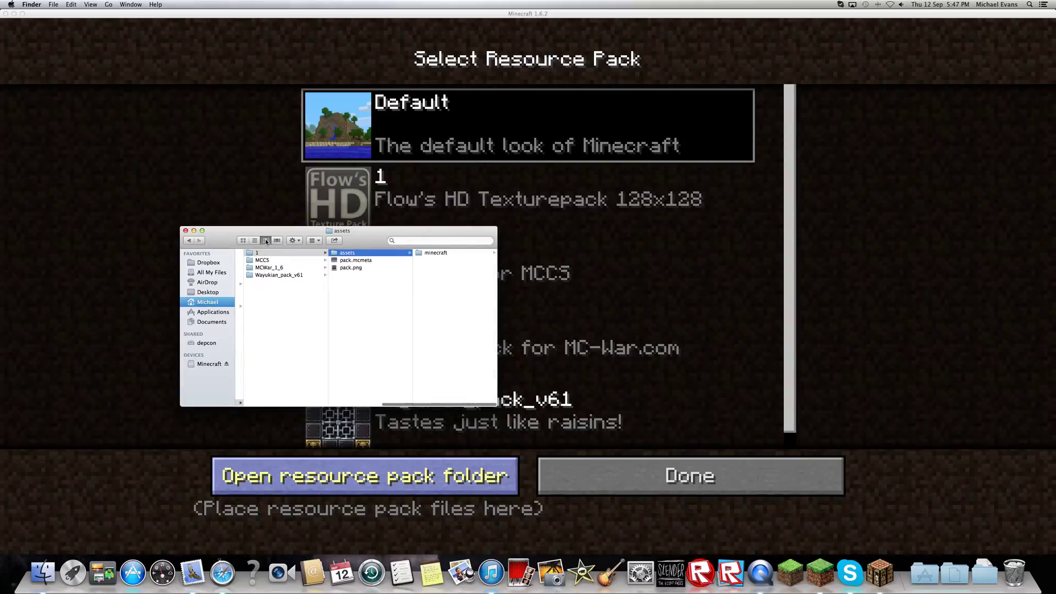
left_click(242, 241)
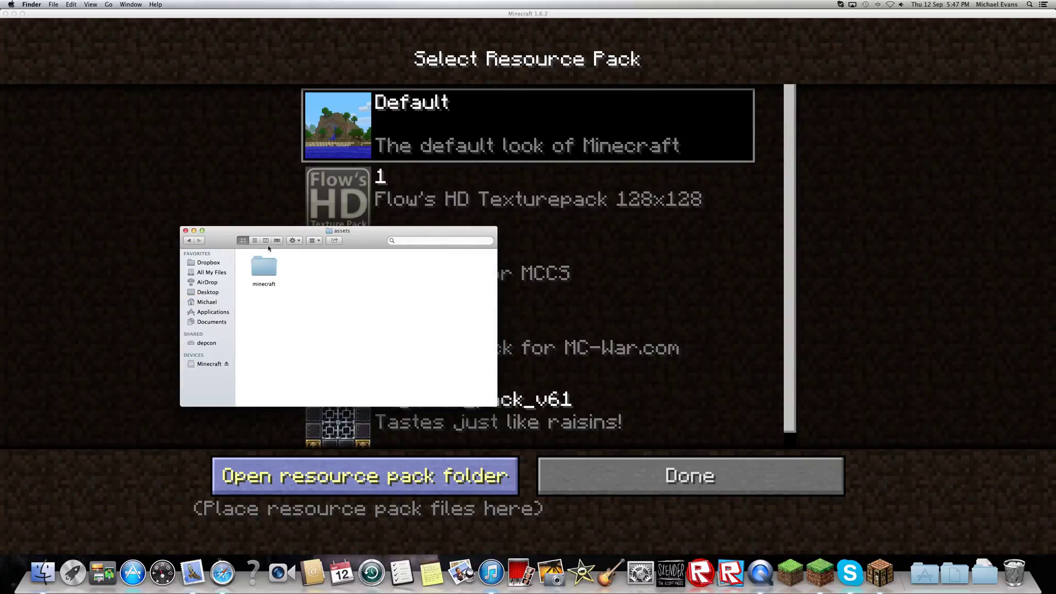
left_click(266, 240)
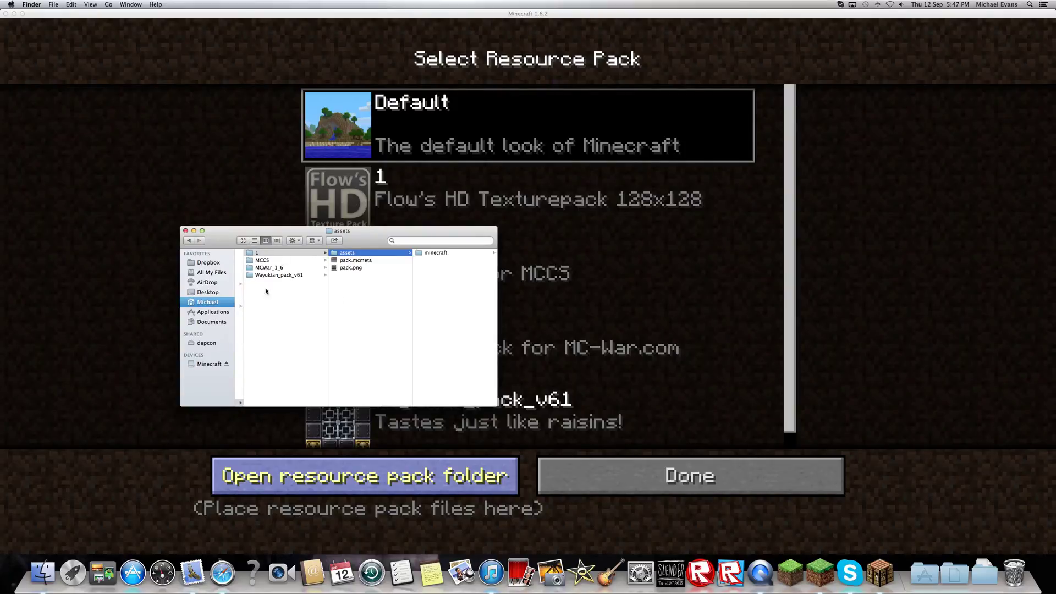
left_click(290, 294)
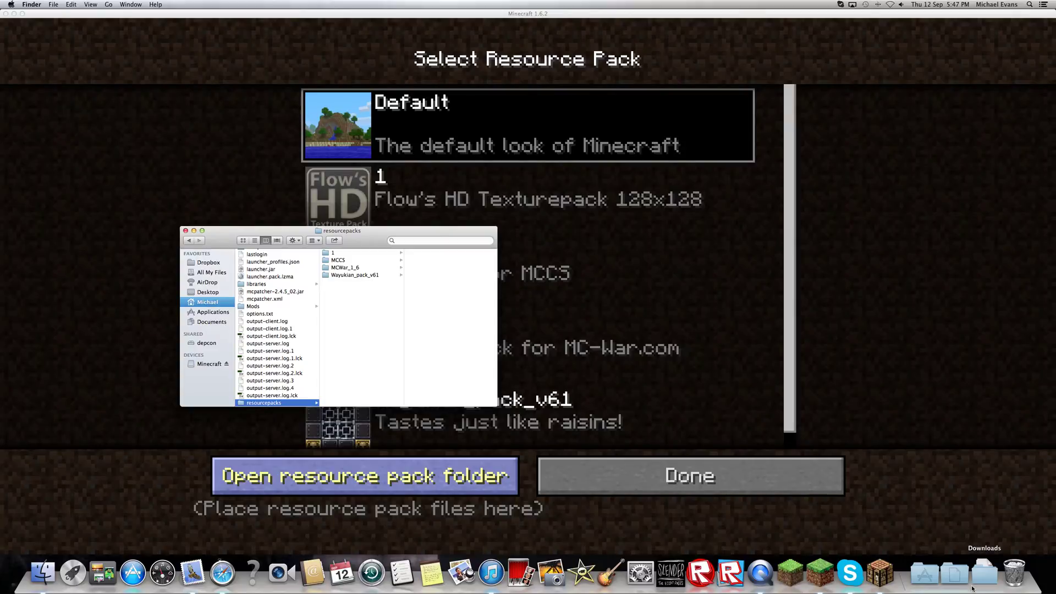
Drag the LIFE 128x download from the Downloads stack into the resourcepacks folder.
left_click(984, 574)
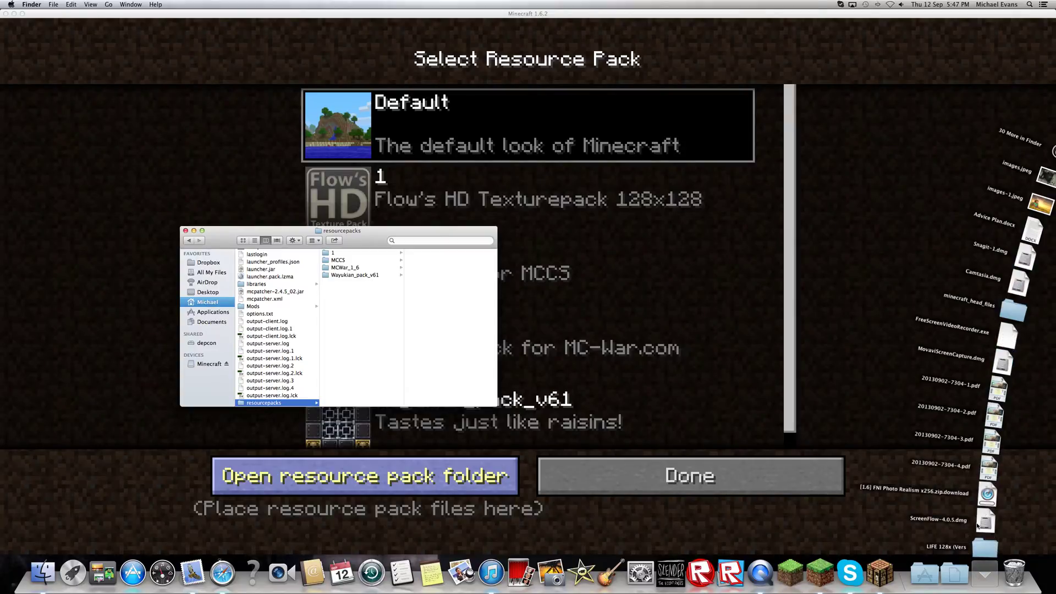
left_click(1015, 24)
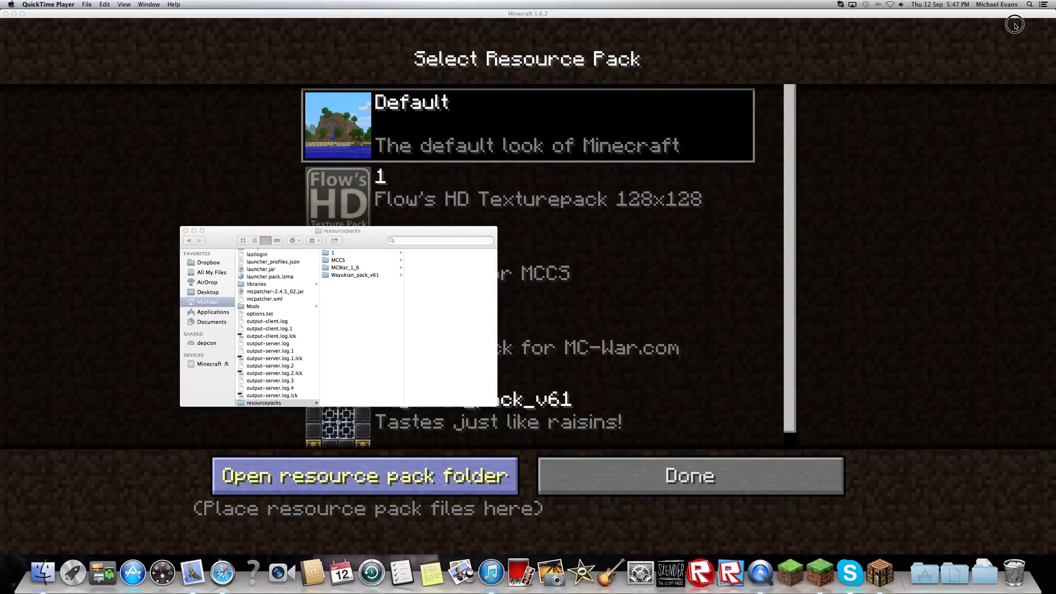
left_click(993, 577)
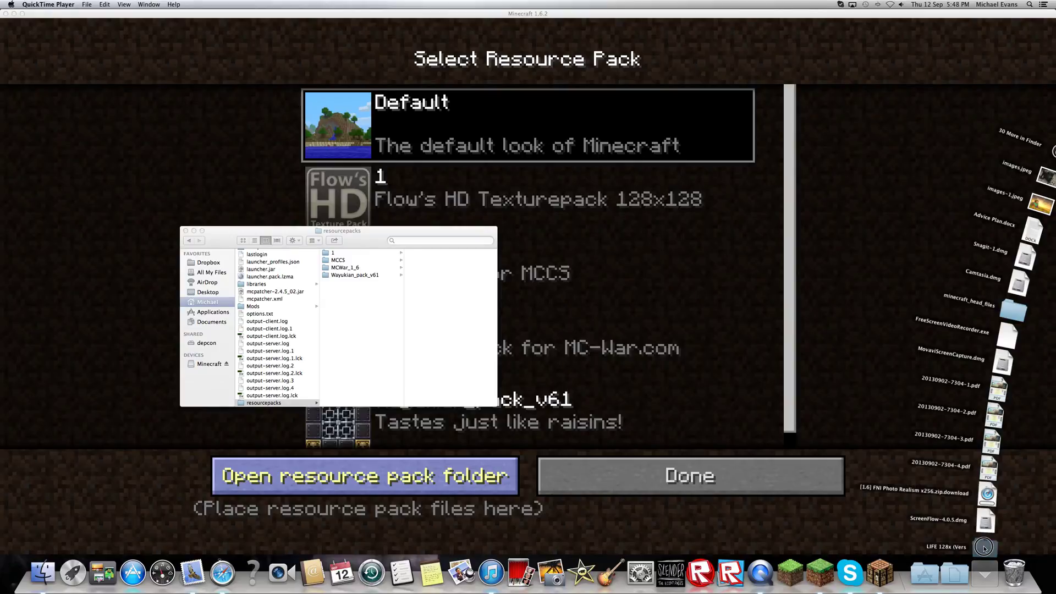
left_click_drag(984, 548, 340, 291)
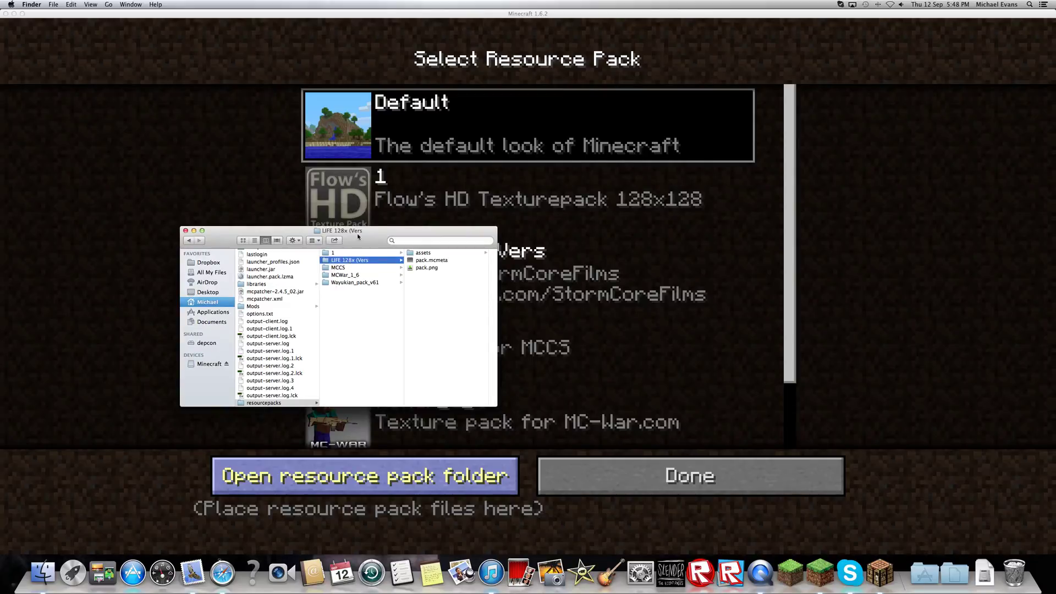
Back in Minecraft's pack list, select LIFE 128x as the active resource pack.
left_click(544, 217)
scroll(540, 321, "down", 2)
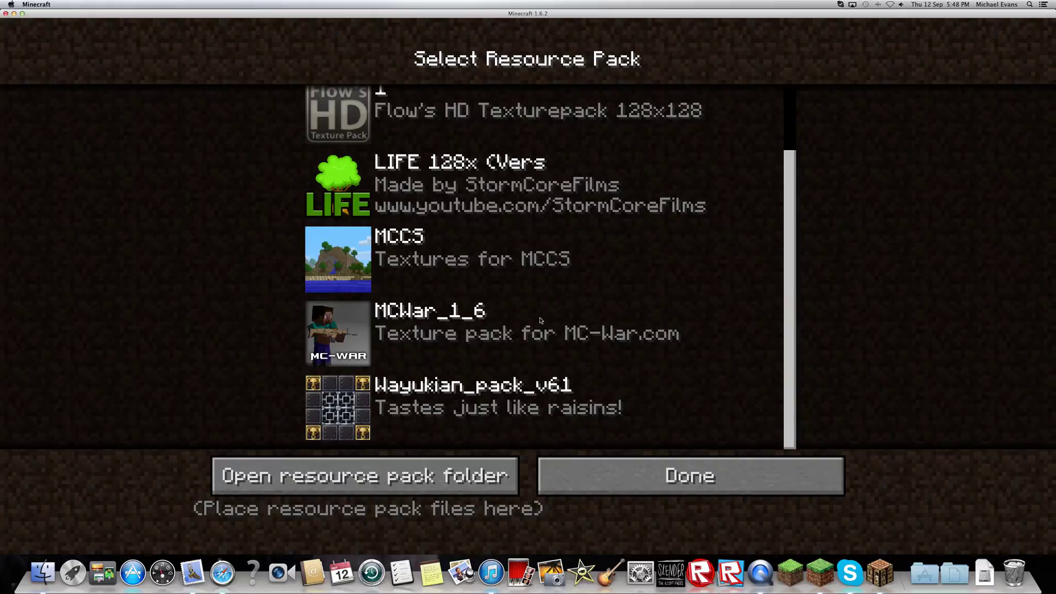
scroll(488, 314, "up", 2)
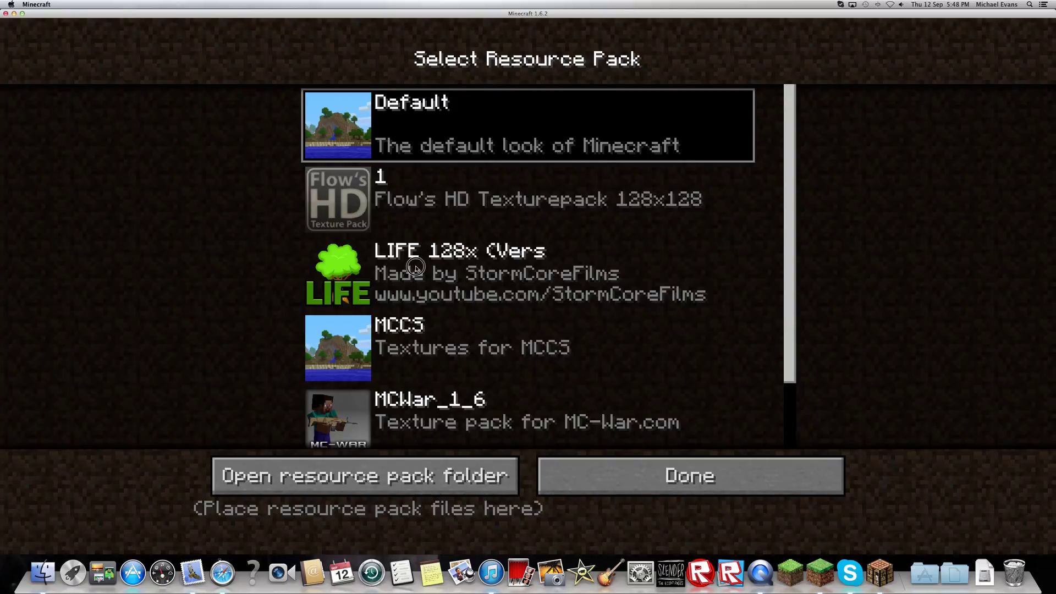
left_click(413, 287)
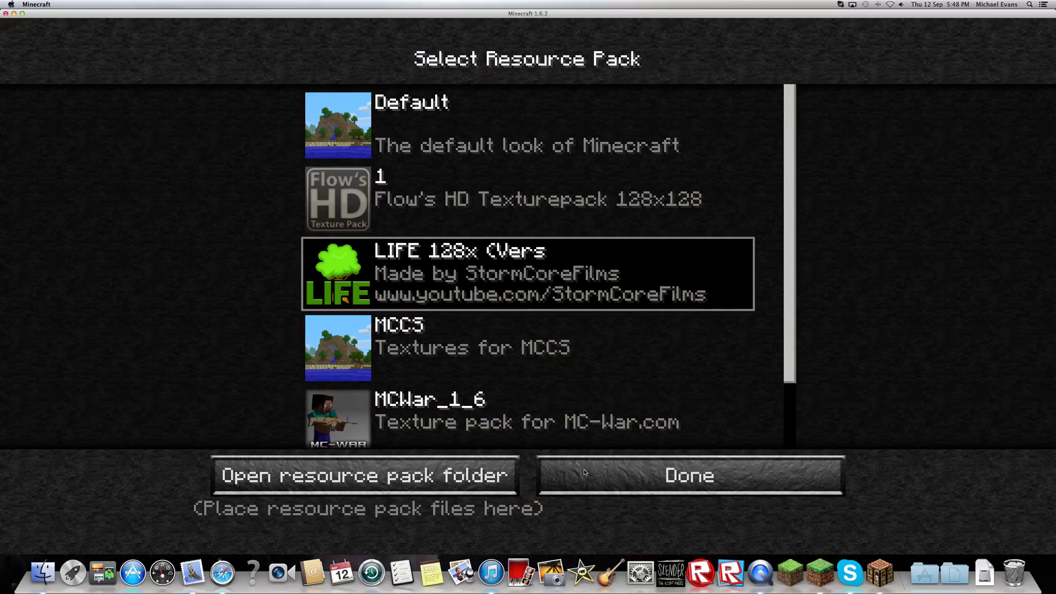
Confirm the pack with Done and open a saved world from the Singleplayer list.
left_click(707, 481)
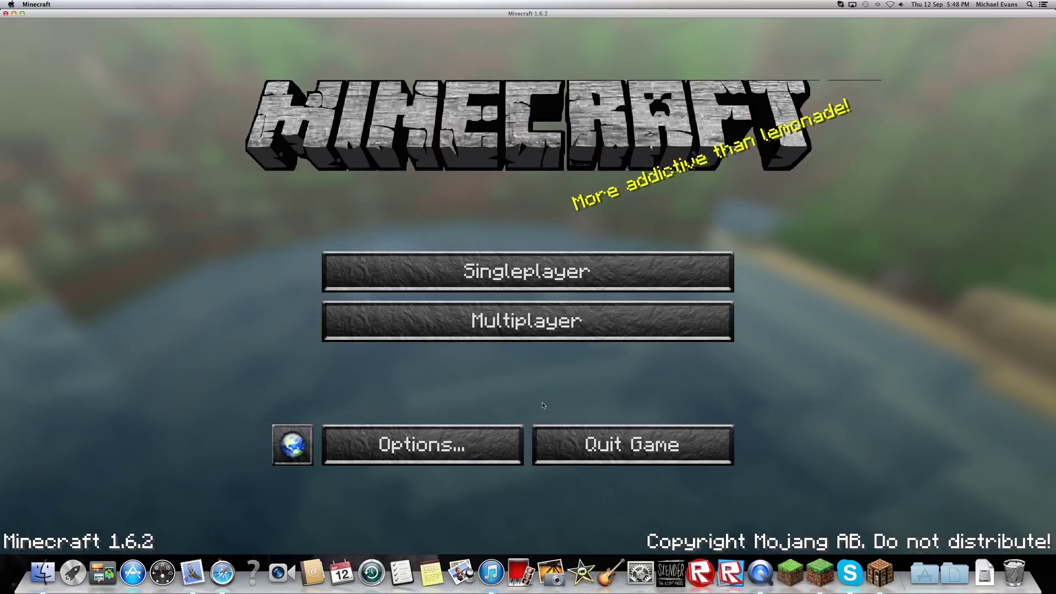
left_click(511, 290)
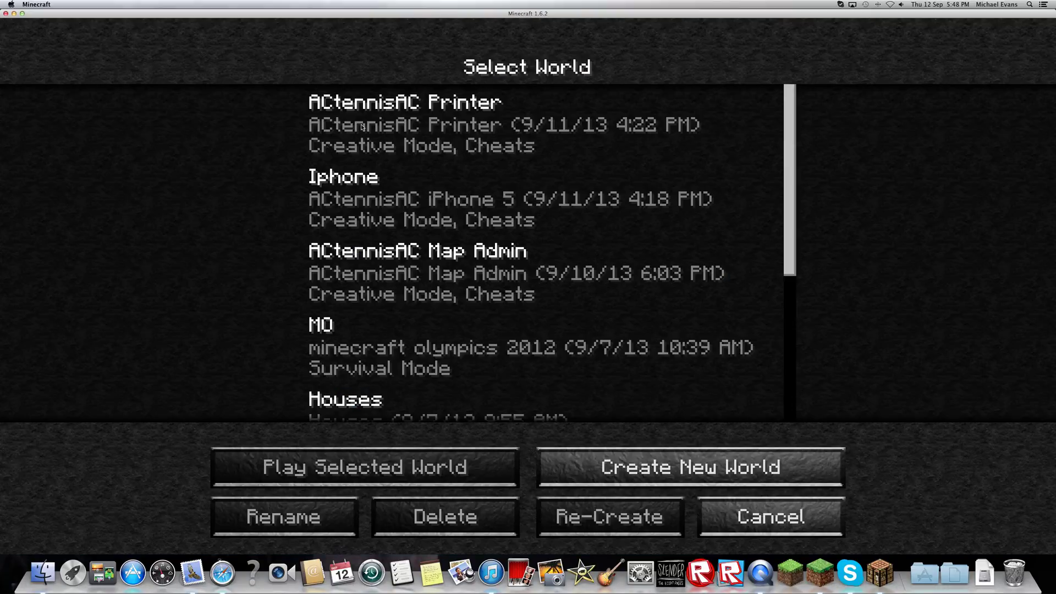
scroll(408, 230, "down", 5)
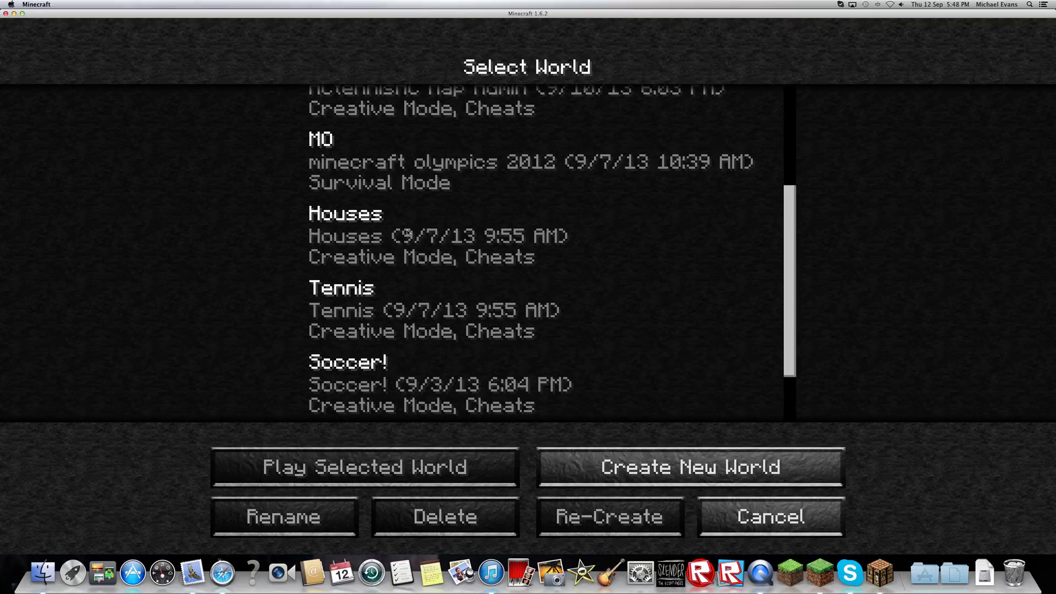
scroll(416, 301, "down", 2)
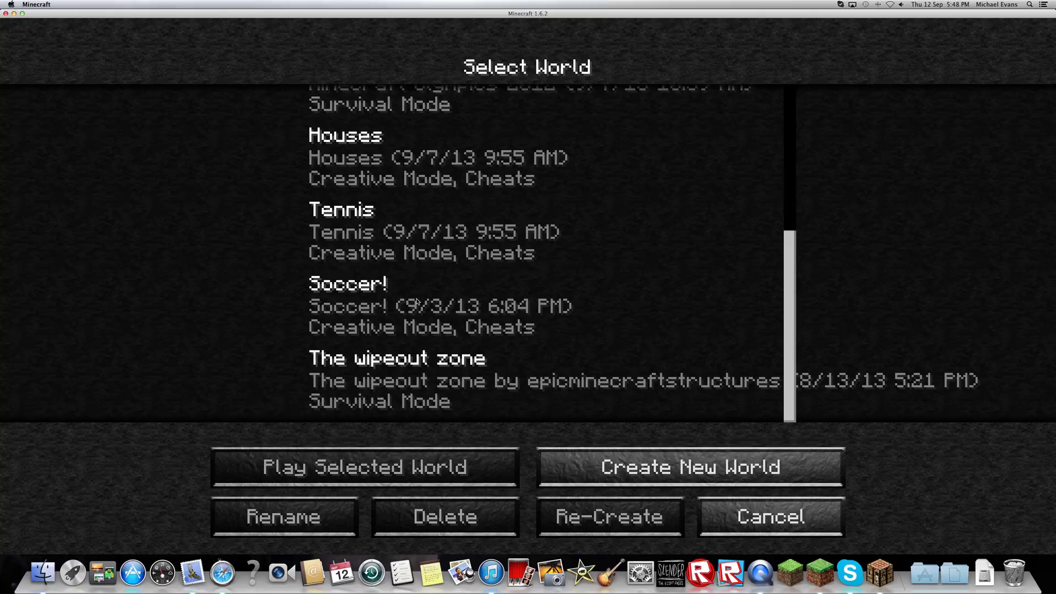
scroll(416, 300, "up", 4)
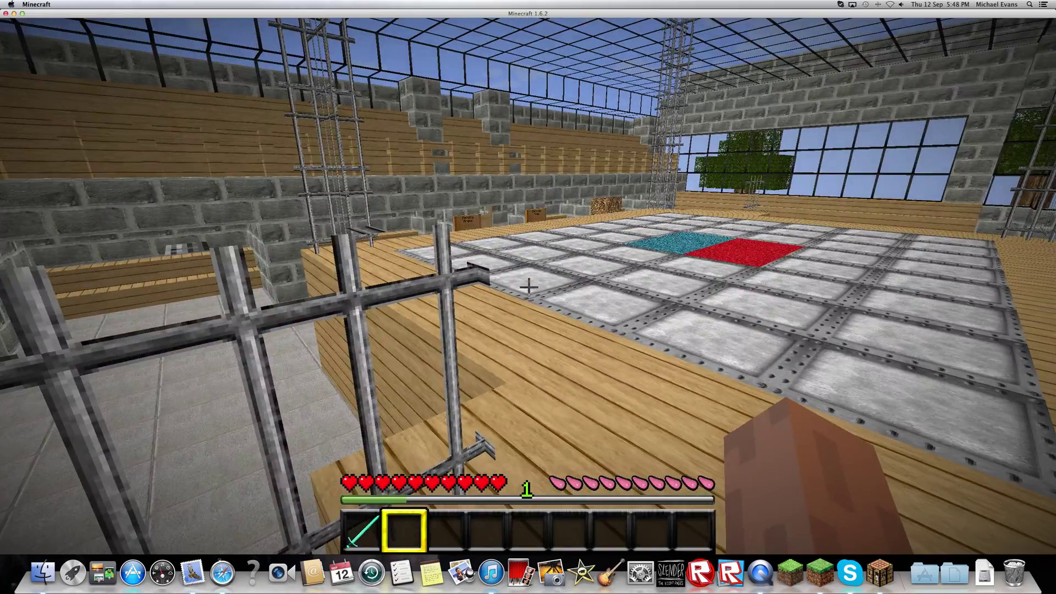
Equip the diamond sword, walk forward through the doorway, and briefly check the inventory.
key("1")
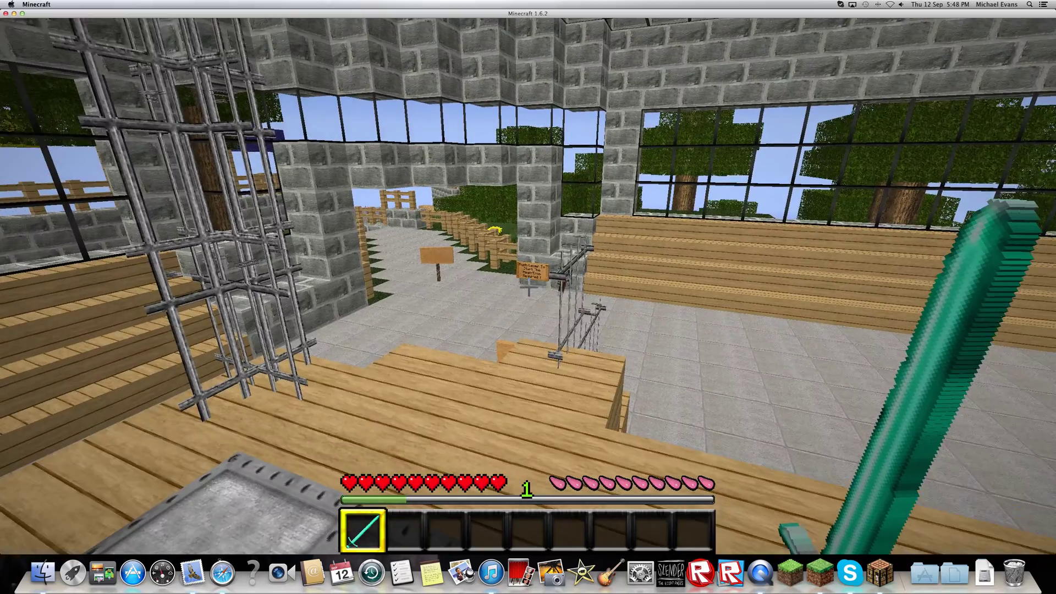
key("w")
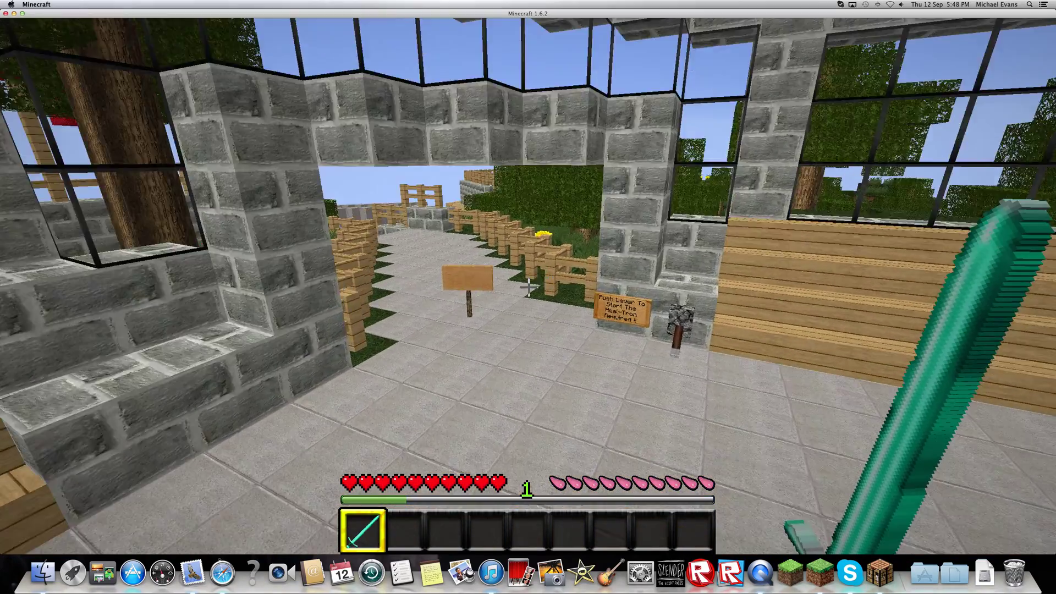
key("e")
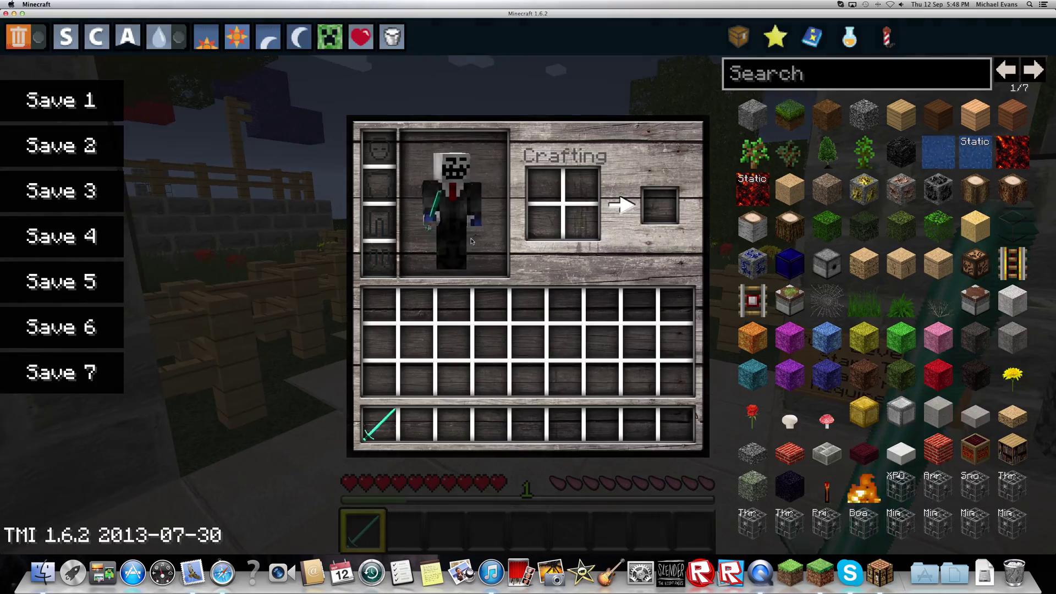
key("e")
key("e")
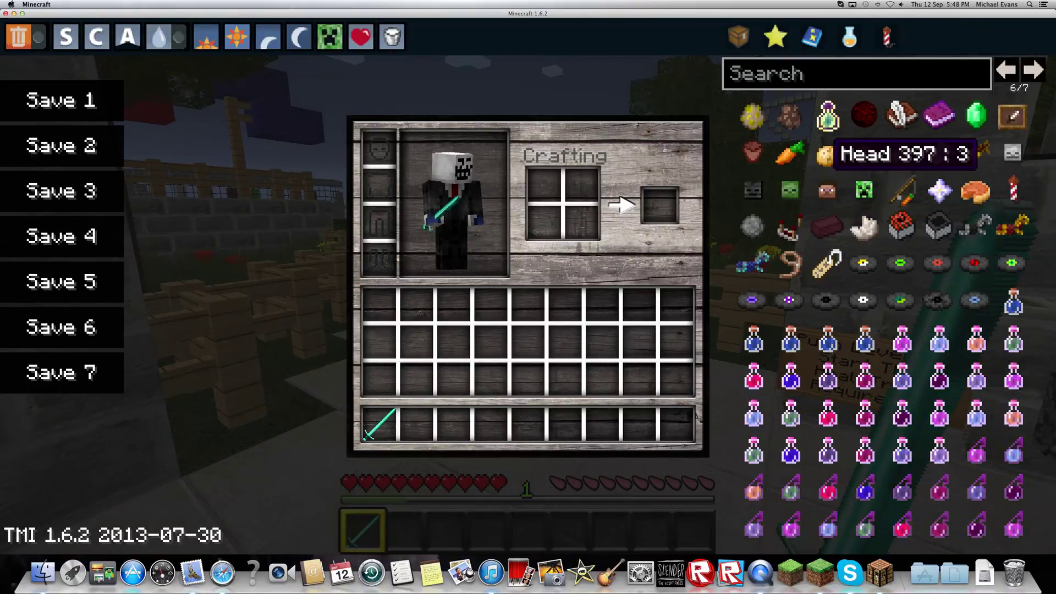
Close the inventory and walk down the staircase toward the pond onto the stone path.
key("e")
key("w")
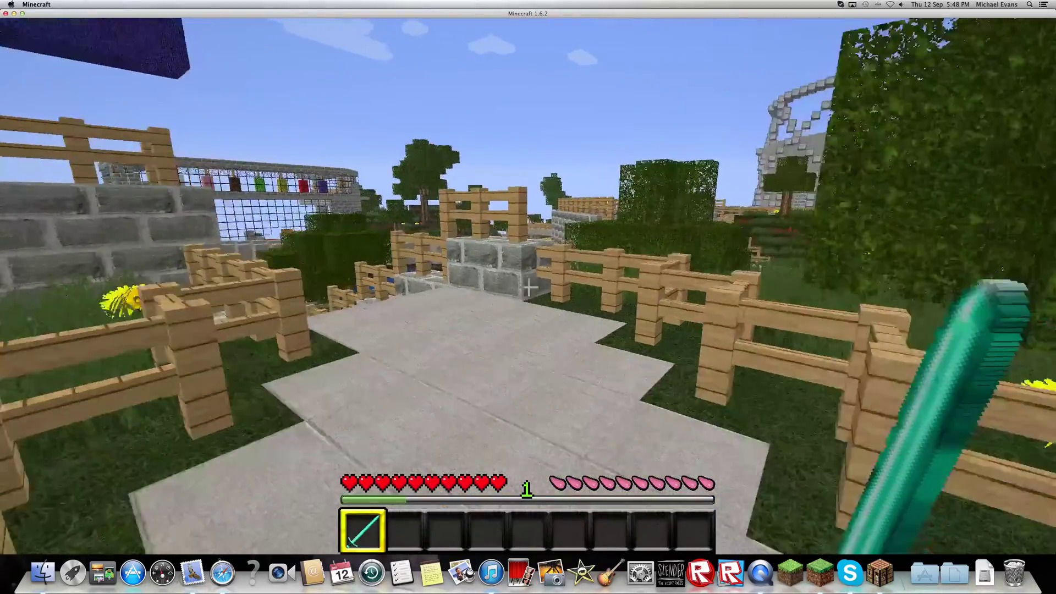
key("w")
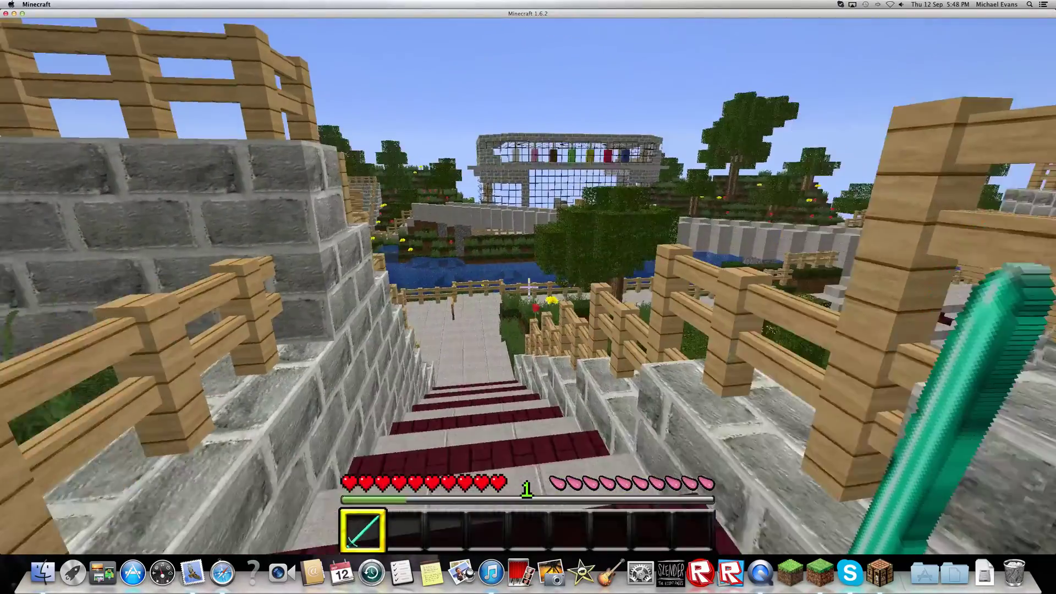
key("w")
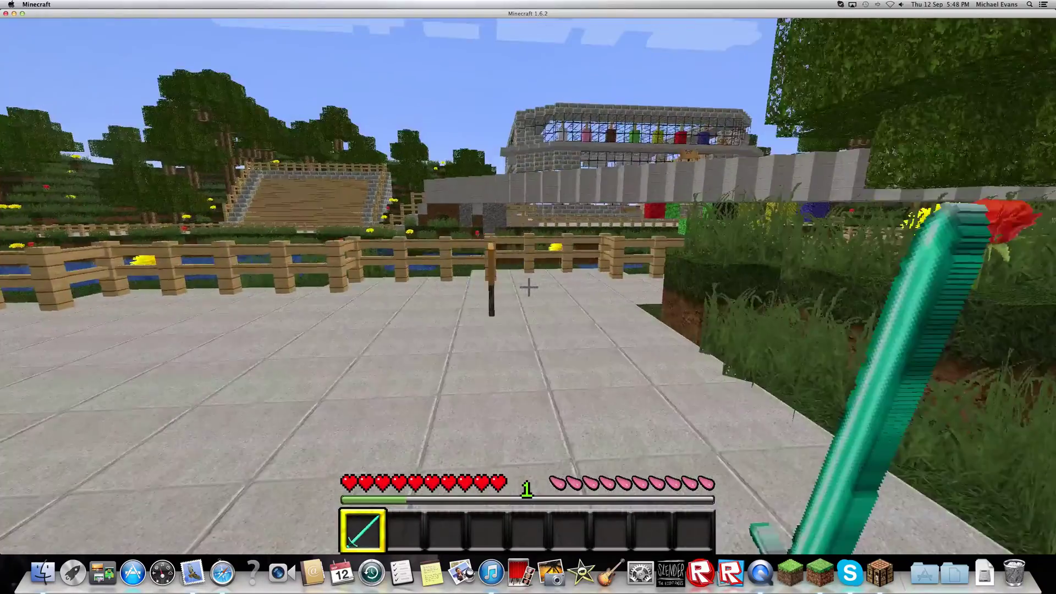
Walk past the sign to beside the wall, then pause the game.
key("w")
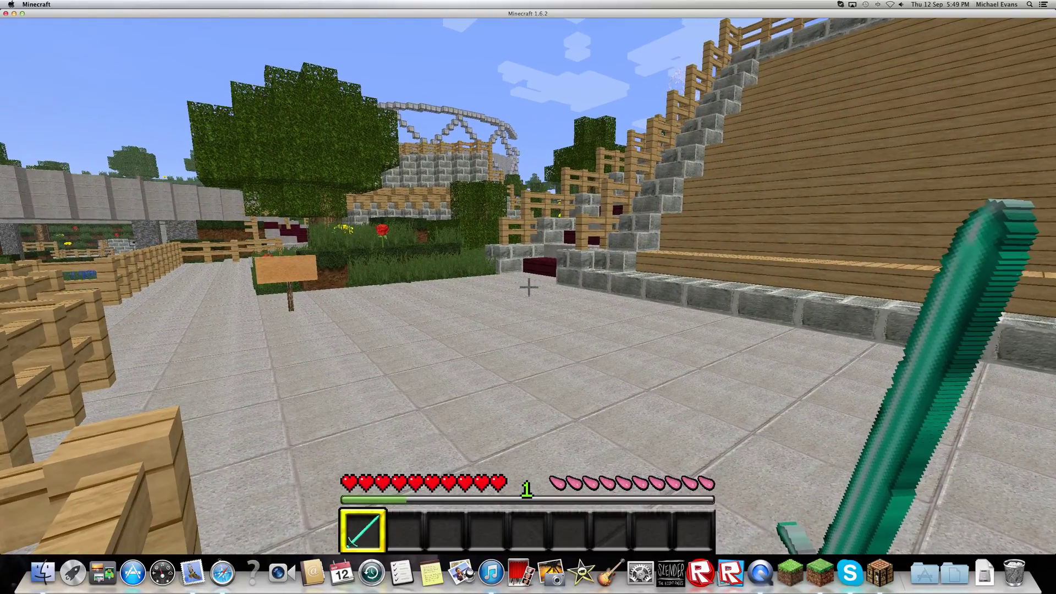
key("w")
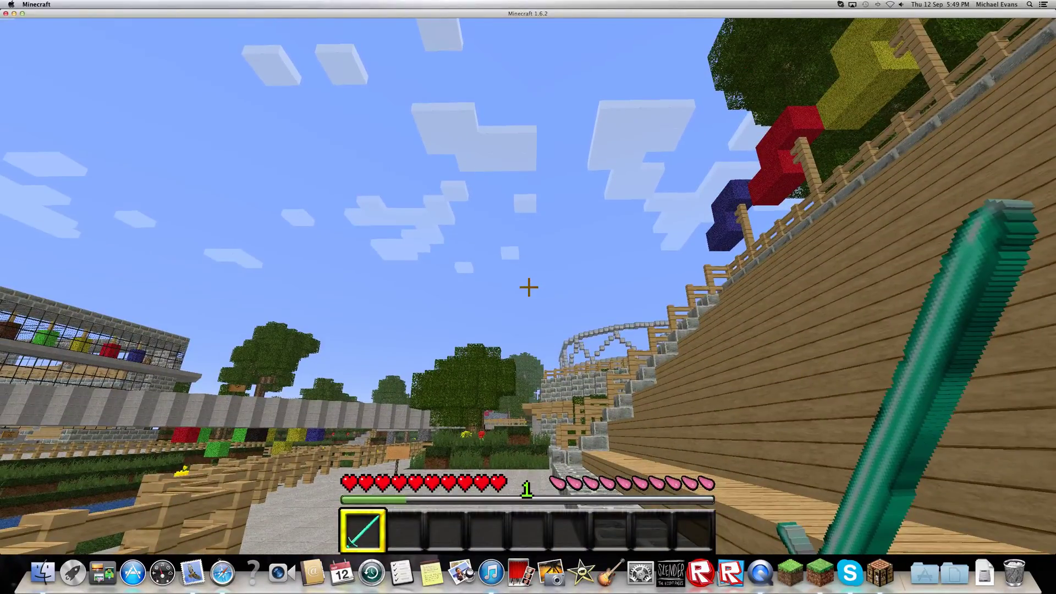
key("Escape")
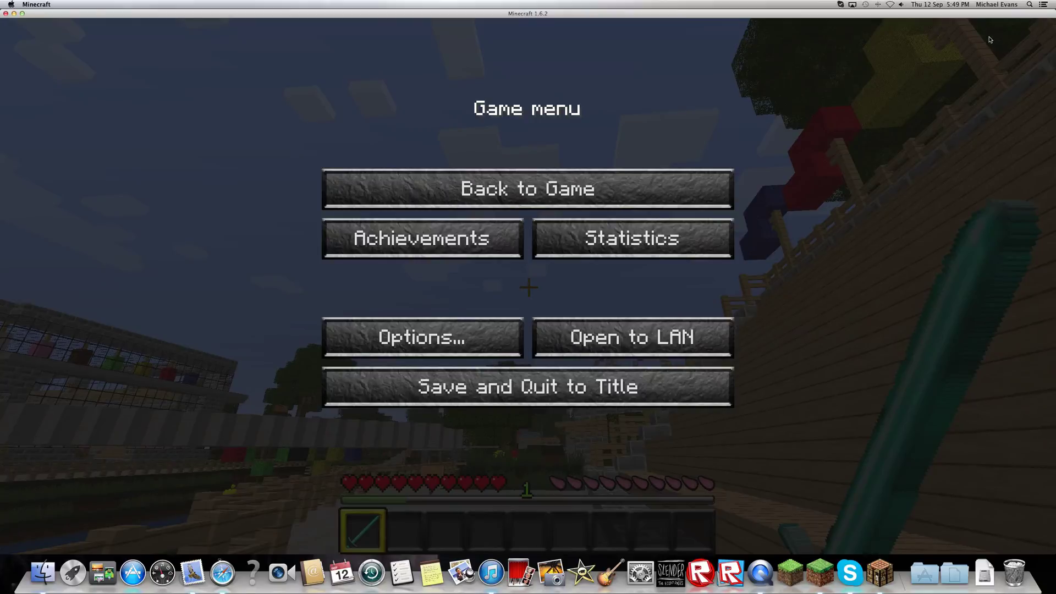